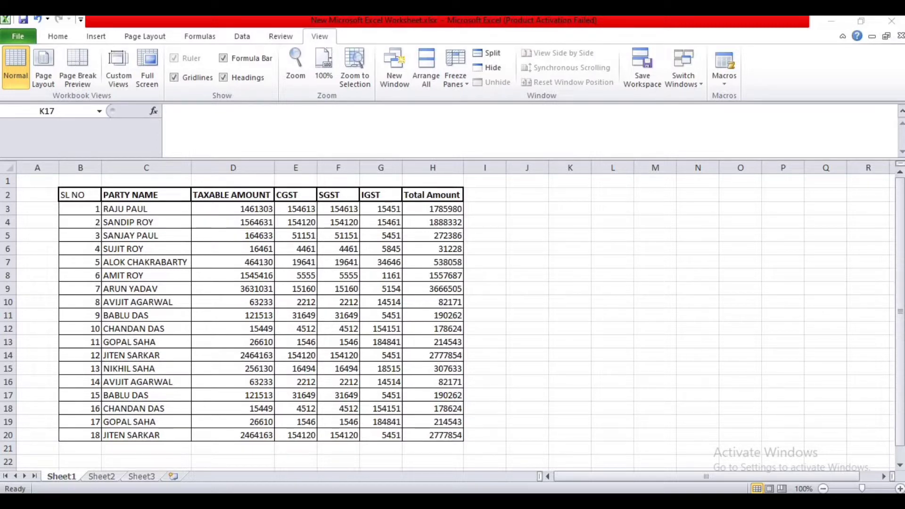
left_click(569, 342)
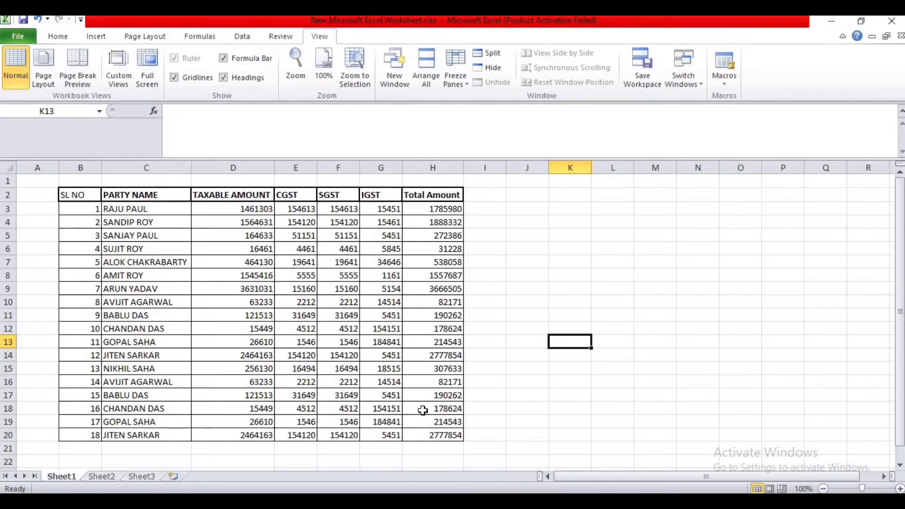
left_click(537, 382)
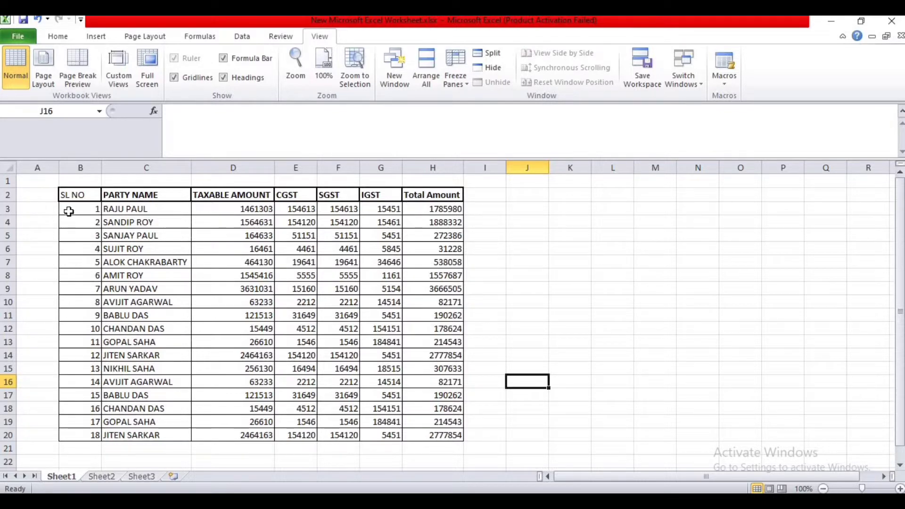
Step: Copy the party table B2:H20 from Sheet1 and paste it normally at cell B2 of Sheet2
left_click_drag(68, 195, 435, 431)
key("ctrl+c")
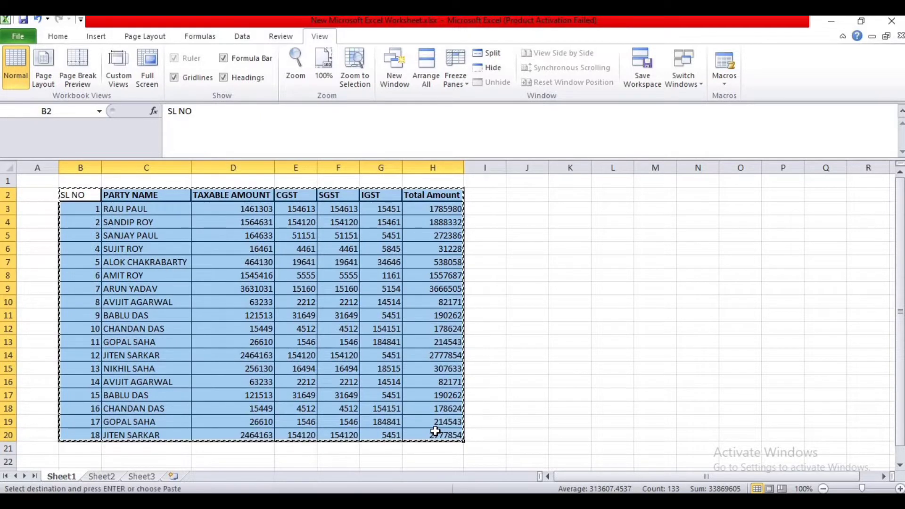
left_click(100, 477)
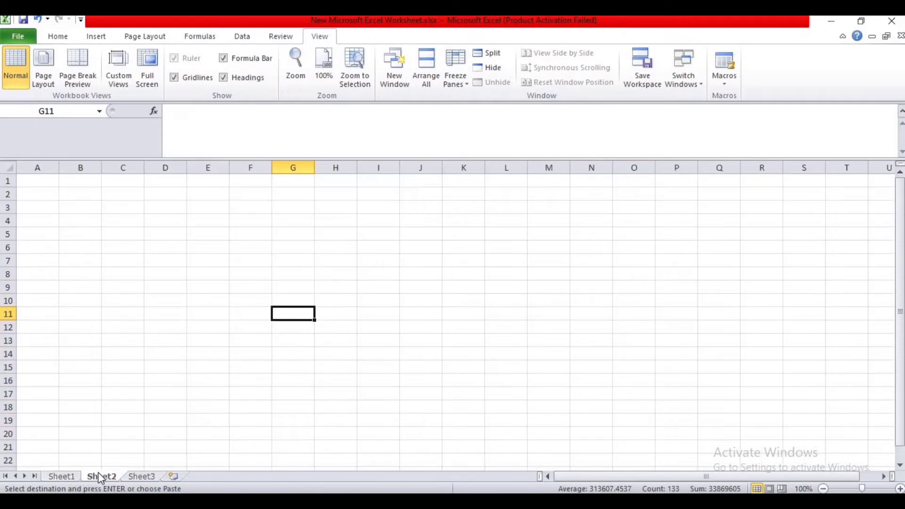
left_click(77, 195)
key("ctrl+v")
left_click(410, 244)
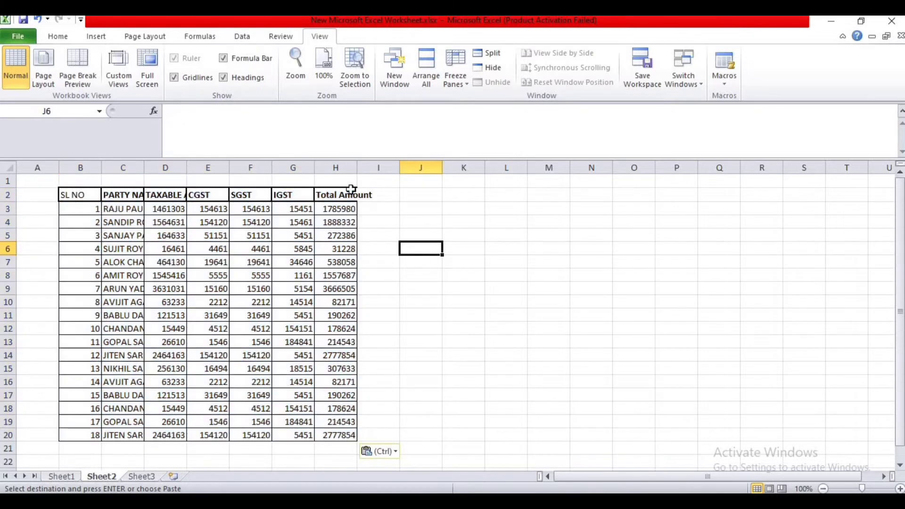
Step: Autofit the Total Amount, TAXABLE AMOUNT and PARTY NAME columns of the pasted table on Sheet2
double_click(357, 167)
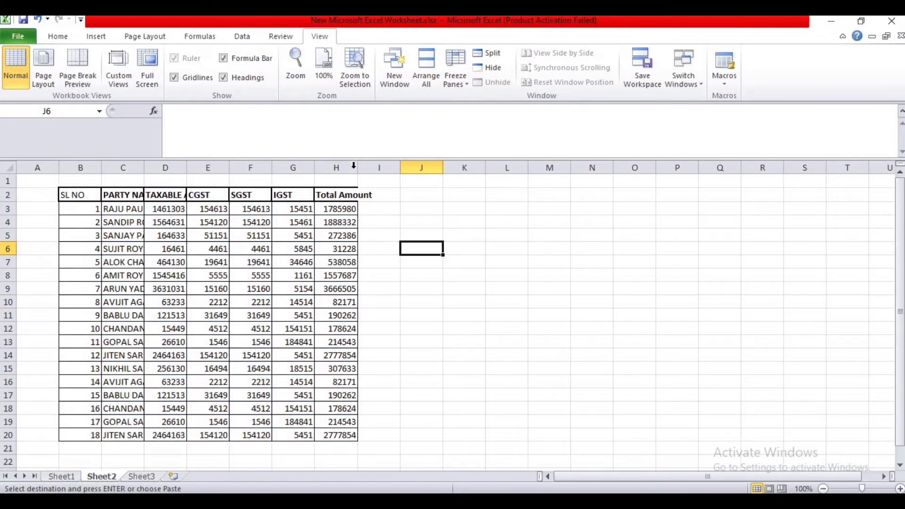
left_click(183, 180)
double_click(186, 168)
double_click(144, 168)
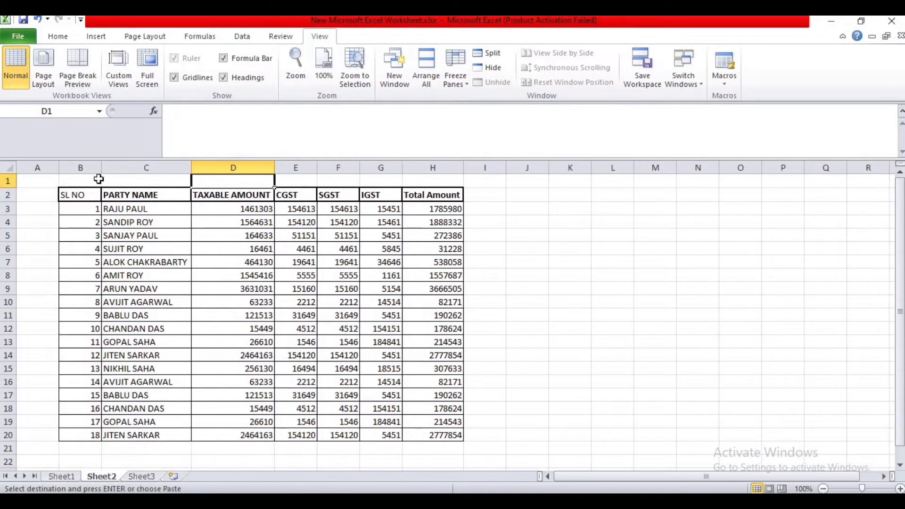
left_click(561, 343)
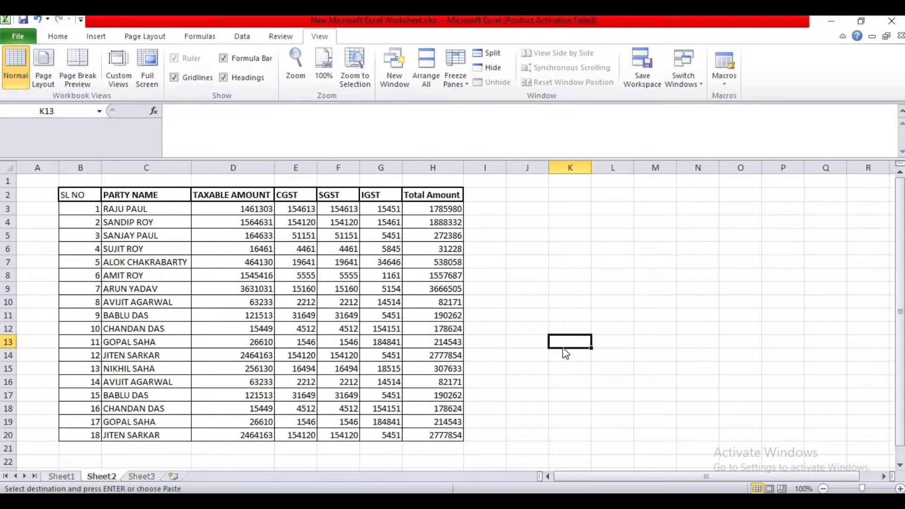
Step: On Sheet1, clear the serial numbers in B3 and B4 and the party name in C3
left_click(61, 476)
left_click(93, 210)
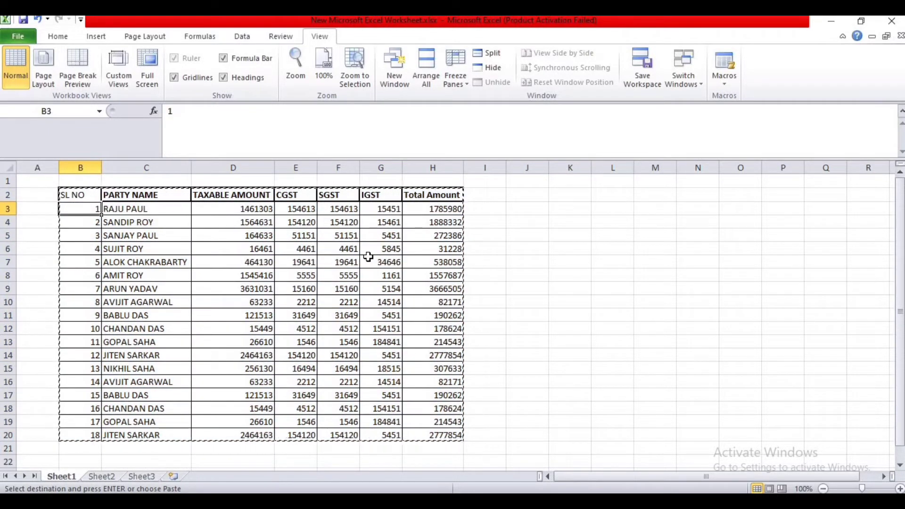
key("BackSpace")
left_click(527, 262)
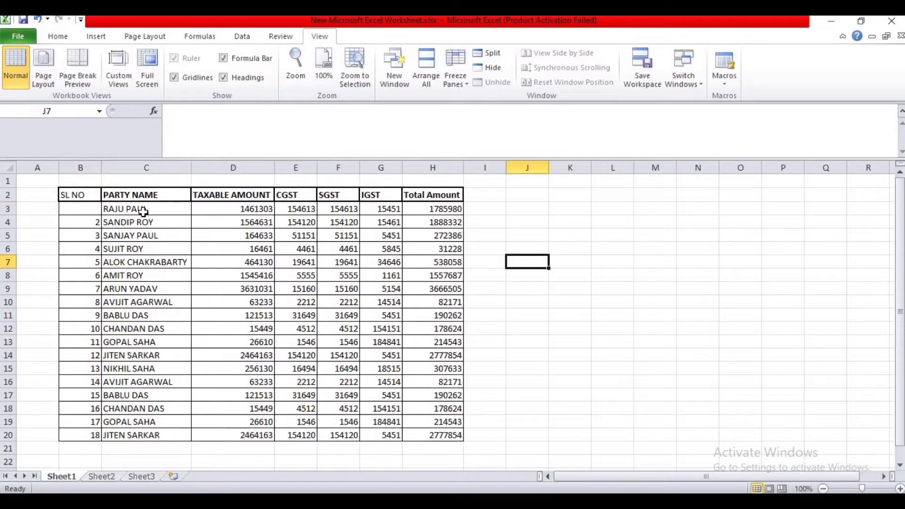
left_click(87, 221)
key("BackSpace")
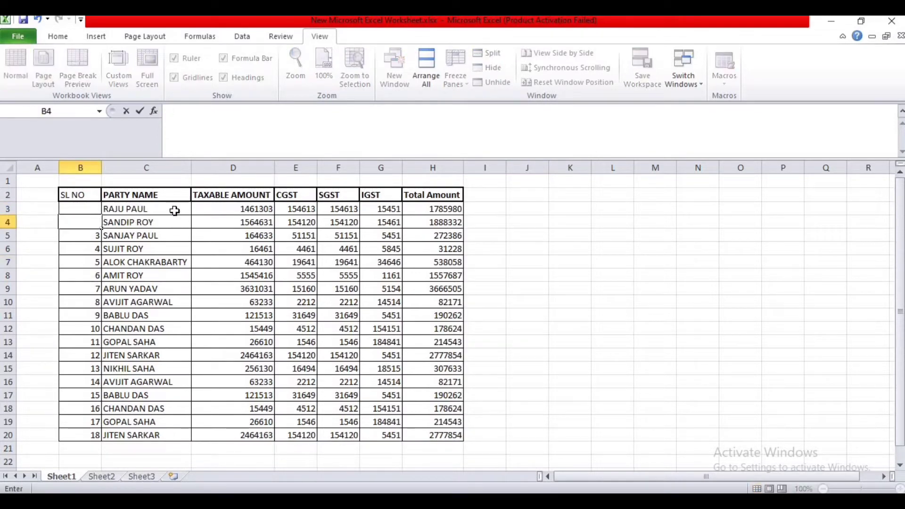
left_click(175, 211)
key("BackSpace")
left_click(512, 264)
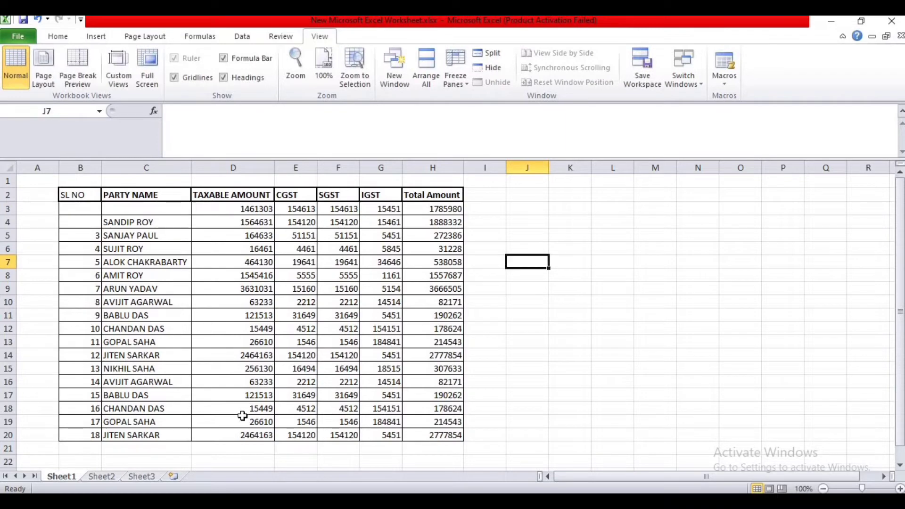
Step: Compare the edited table on Sheet1 with its copy on Sheet2 to check whether the deletions carry over
left_click(100, 479)
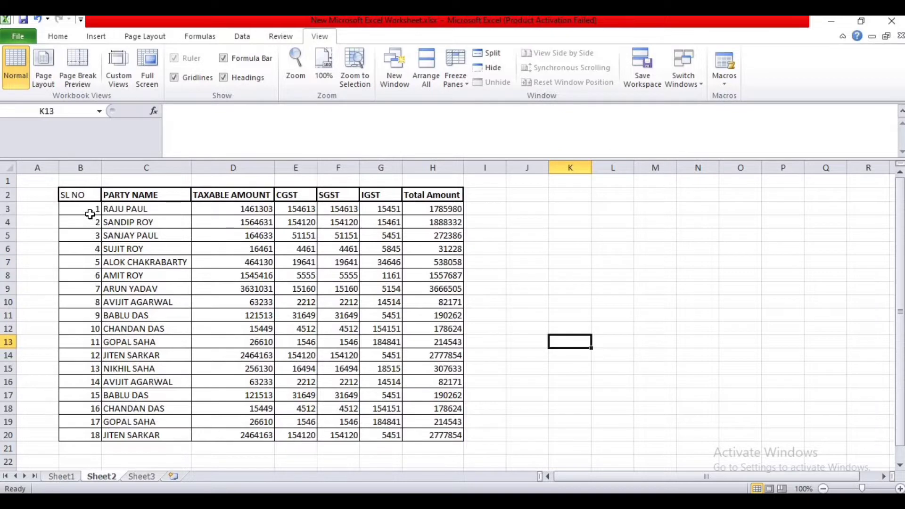
left_click(62, 476)
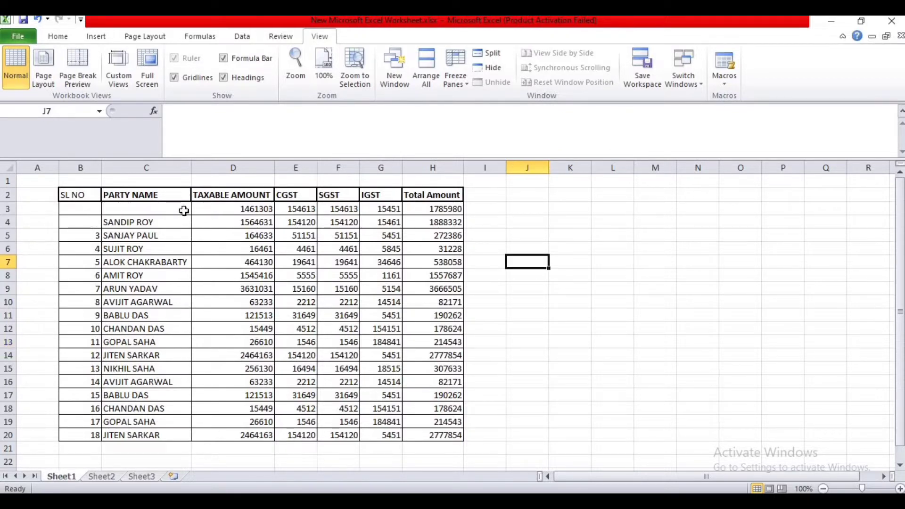
left_click(103, 476)
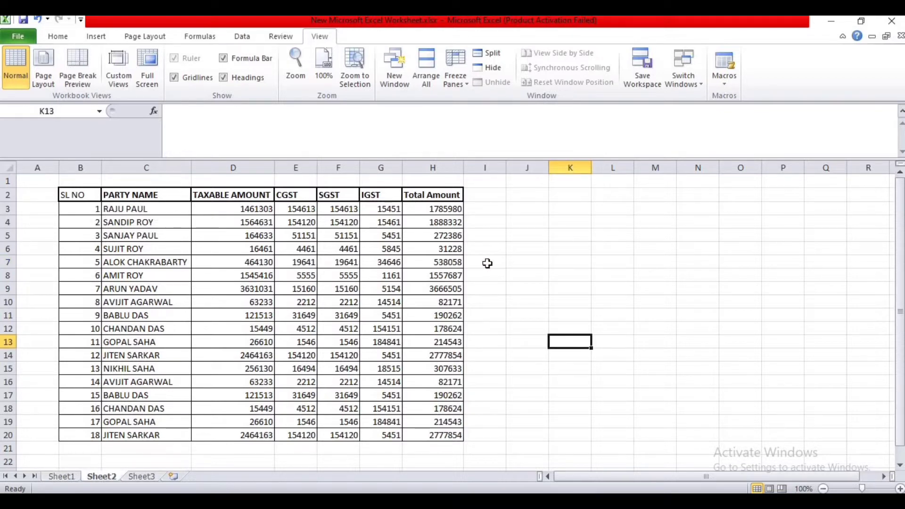
left_click(519, 253)
left_click(522, 316)
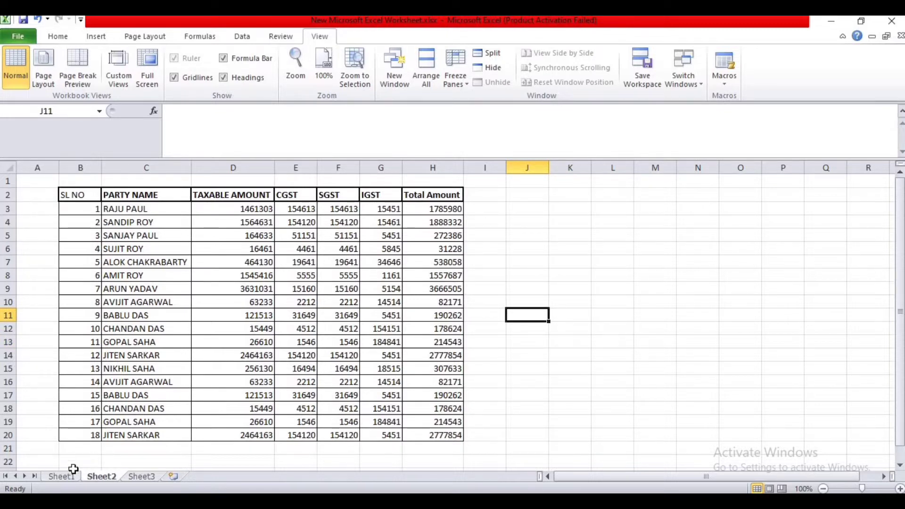
left_click(62, 477)
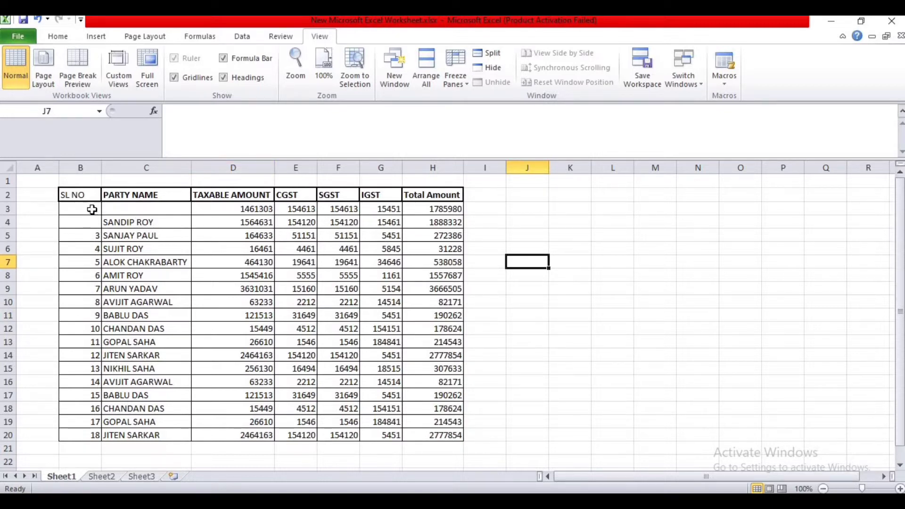
left_click(101, 476)
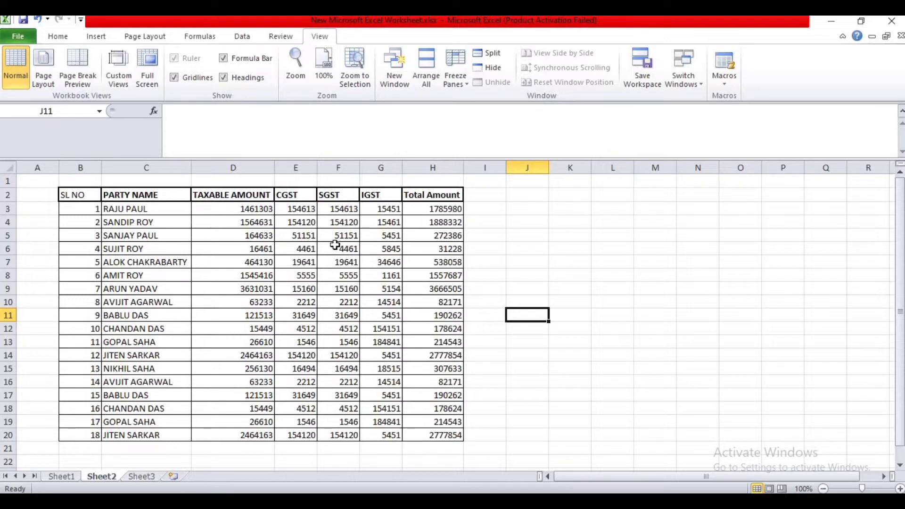
left_click(59, 477)
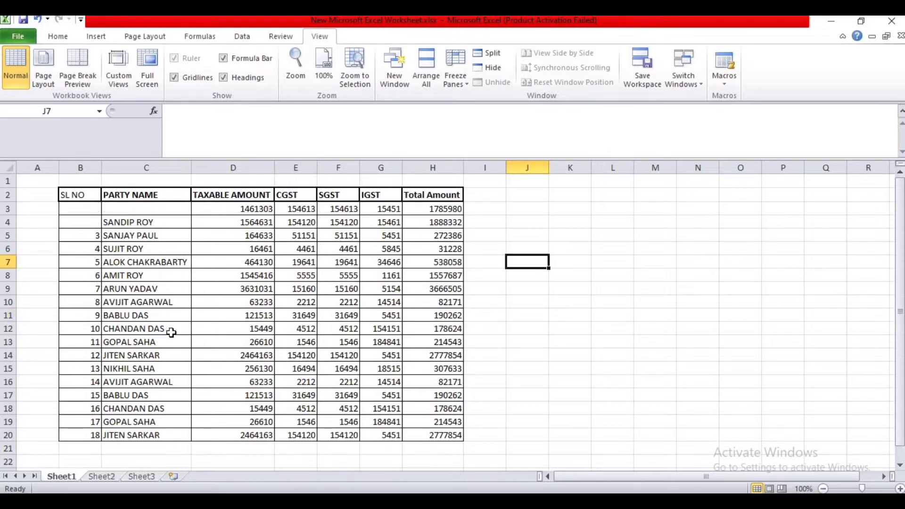
left_click(100, 476)
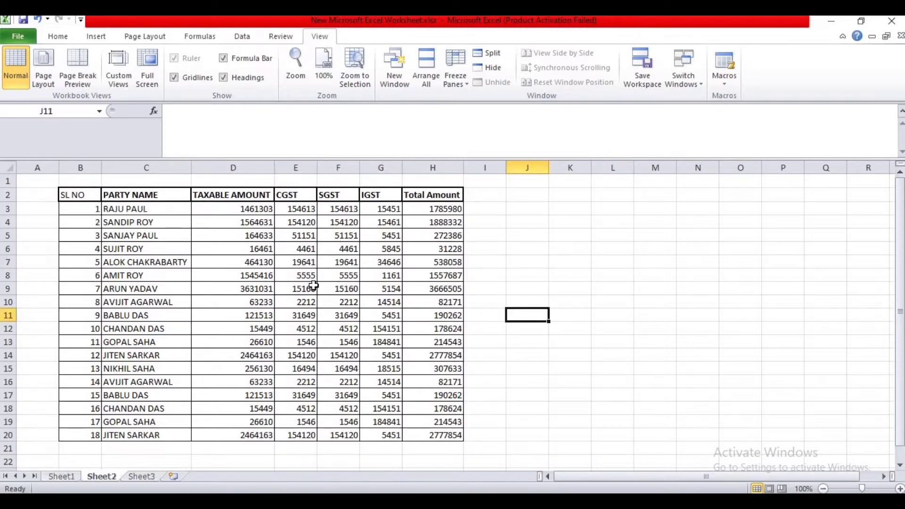
left_click(497, 208)
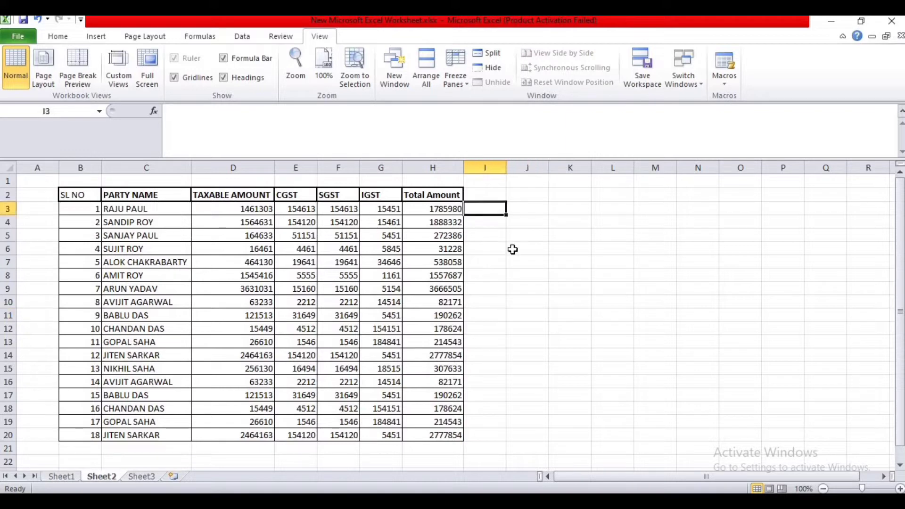
left_click(512, 249)
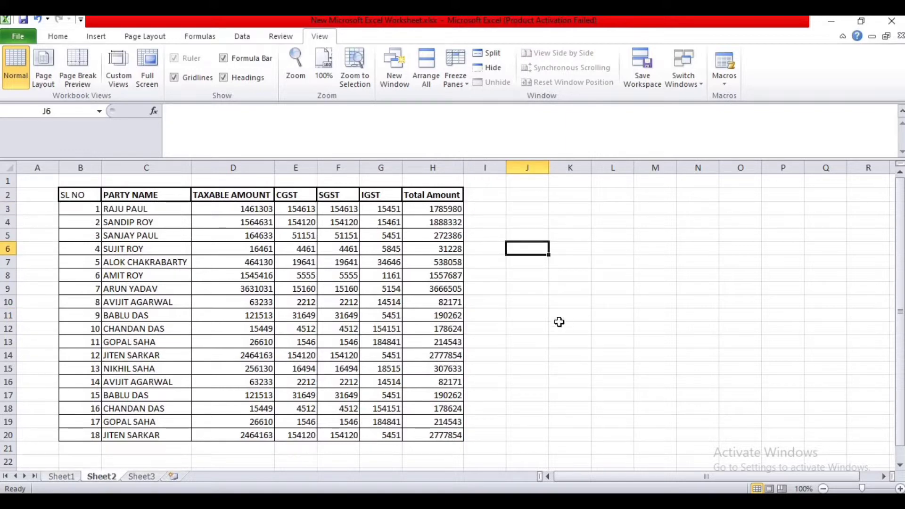
Step: Undo the cell deletions, the column resizing and the table paste on Sheet2, then end copy mode on Sheet1
key("ctrl+z")
key("ctrl+z")
key("ctrl+z")
key("ctrl+z")
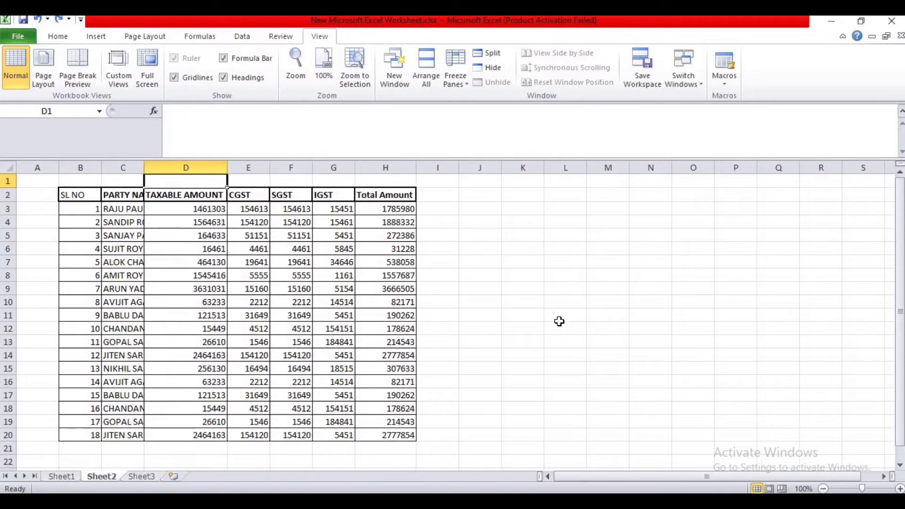
key("ctrl+z")
key("ctrl+z")
key("ctrl+z")
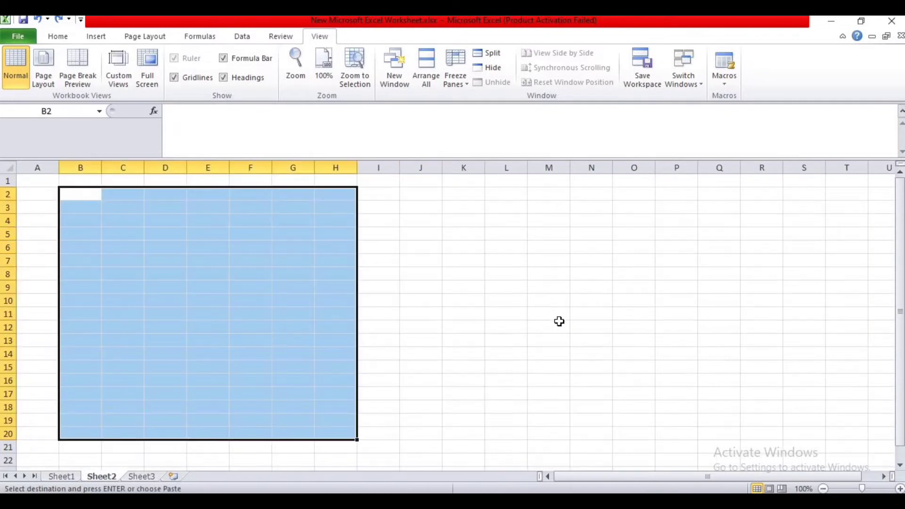
key("ctrl+Page_Up")
left_click(517, 248)
left_click(529, 313)
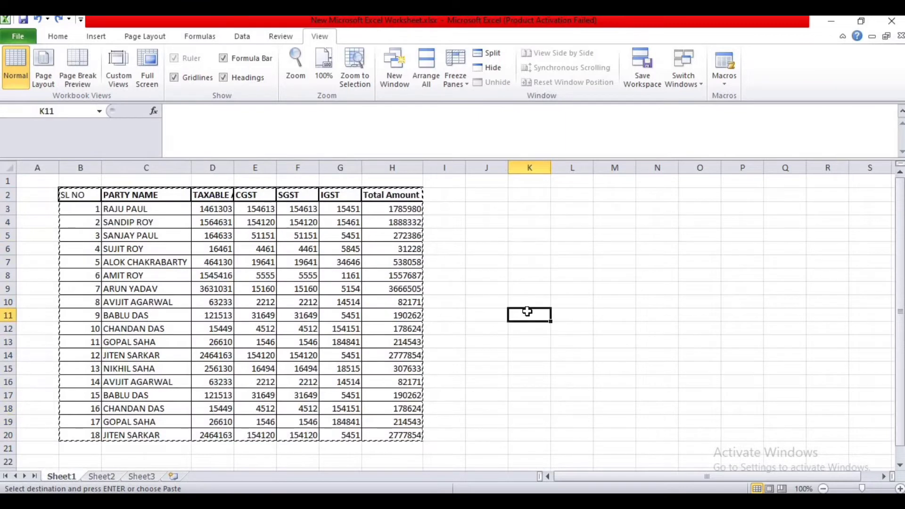
key("Escape")
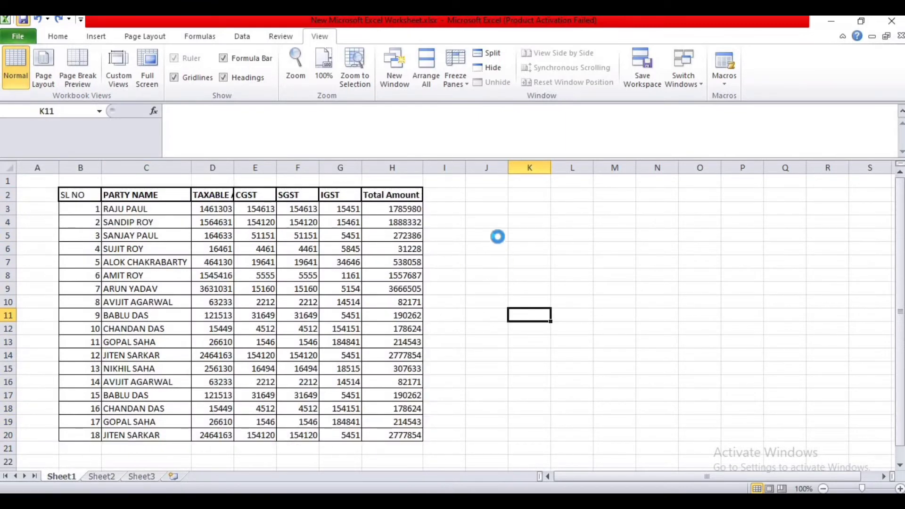
left_click(497, 237)
left_click(494, 315)
left_click(496, 342)
left_click(580, 355)
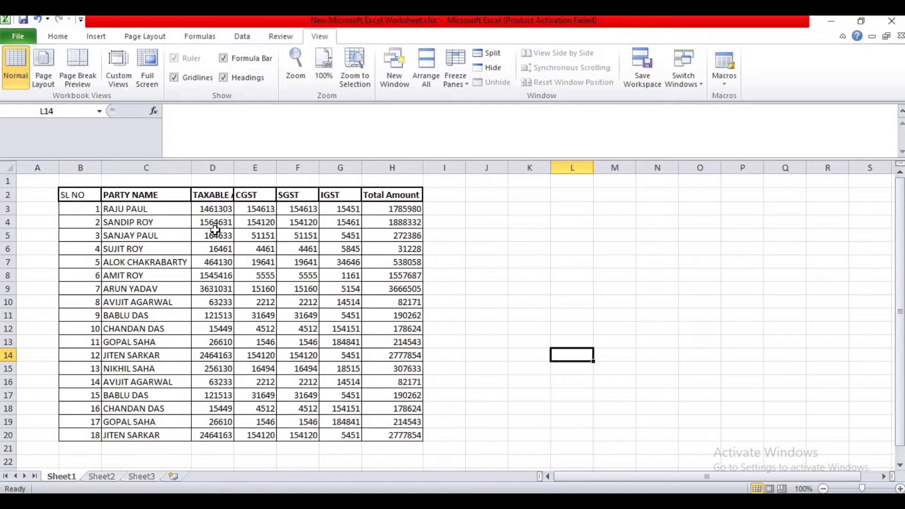
Step: Copy the whole table B2:H20 on Sheet1 and paste it at B2 of Sheet2 as a linked picture
left_click(90, 198)
key("ctrl+a")
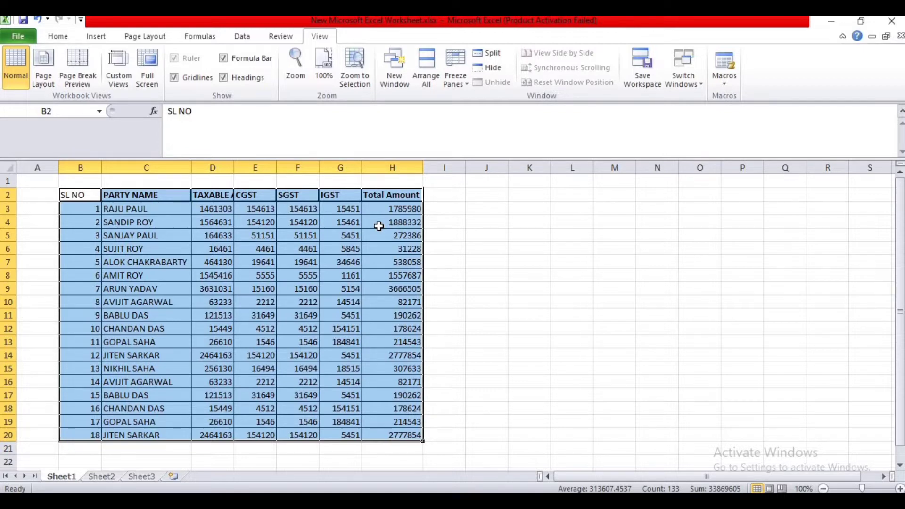
key("ctrl+c")
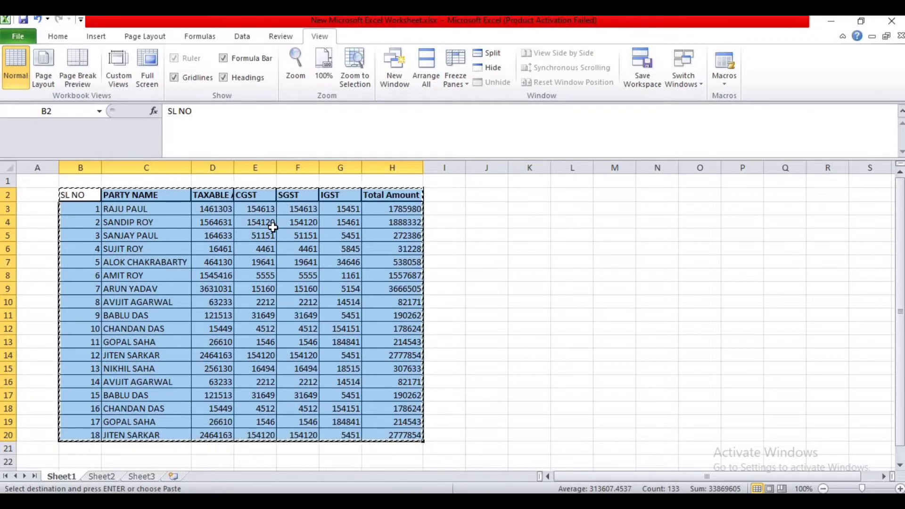
left_click(59, 38)
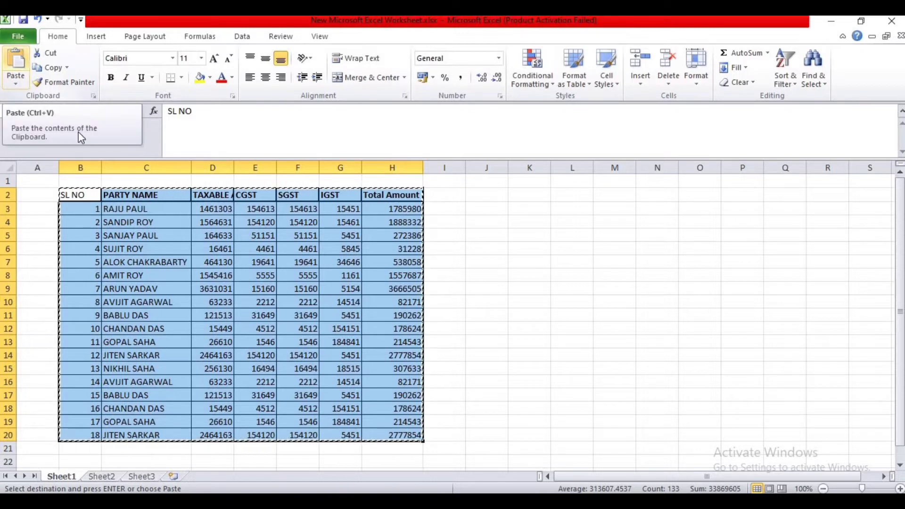
left_click(15, 84)
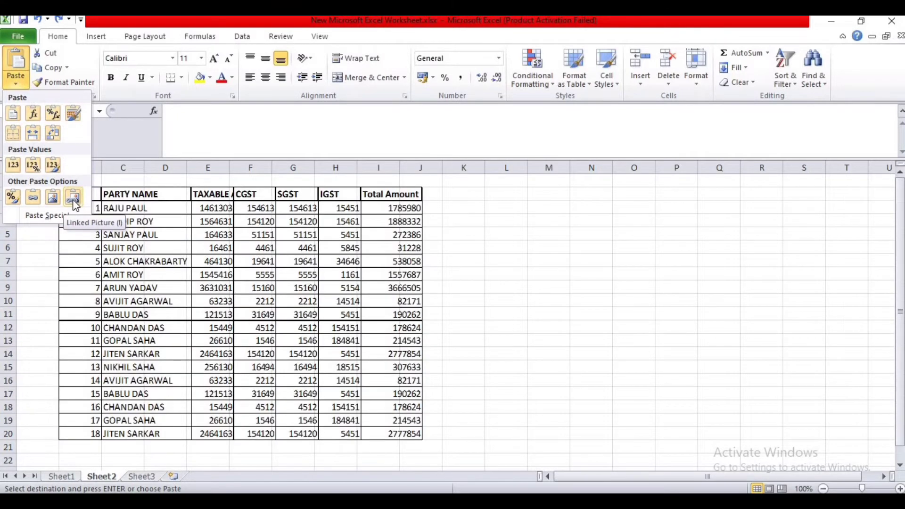
left_click(73, 197)
left_click(482, 298)
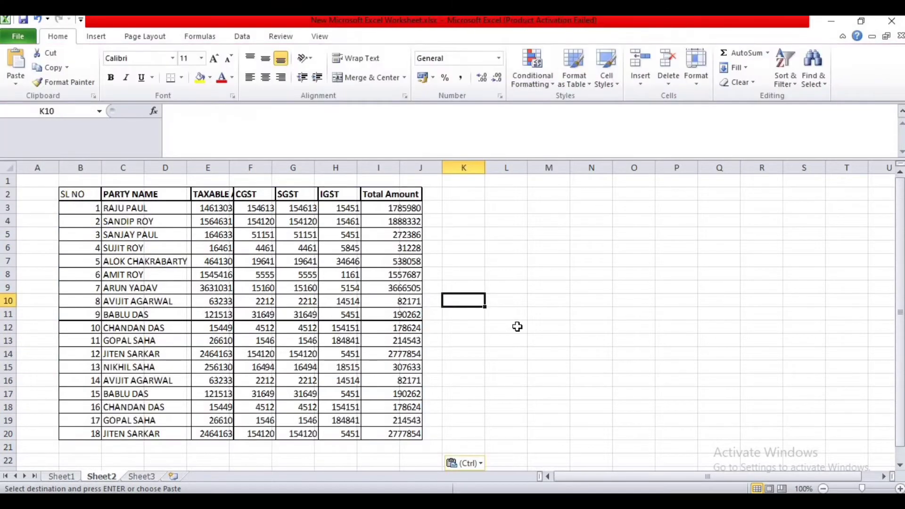
Step: Hide the gridlines on Sheet2 around the linked picture of the table
left_click(533, 363)
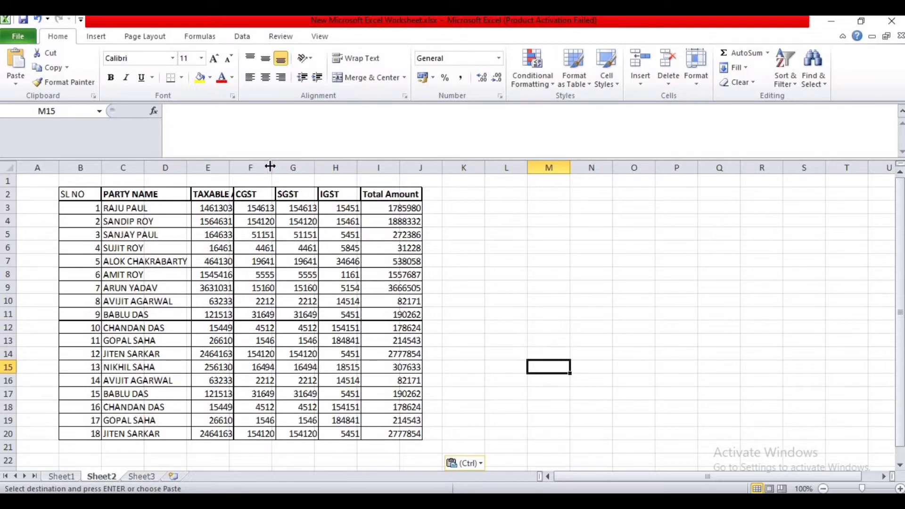
left_click(505, 287)
left_click(319, 37)
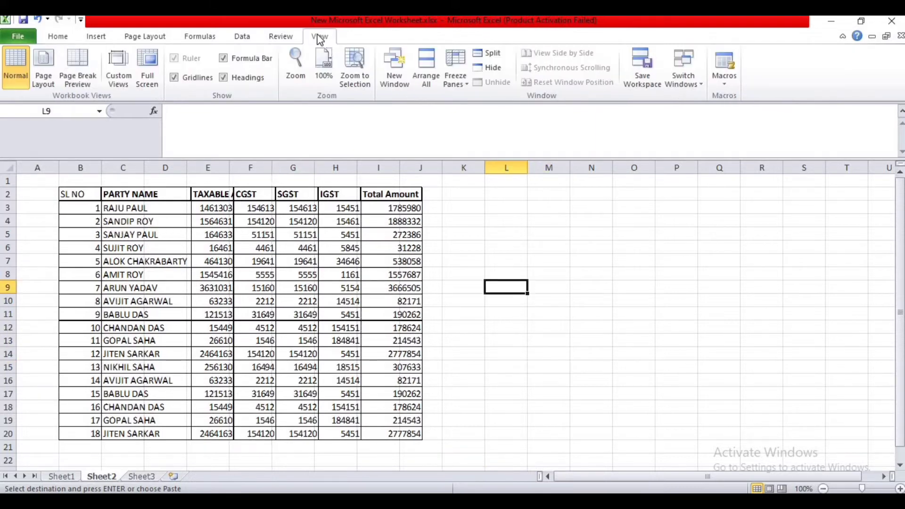
left_click(175, 77)
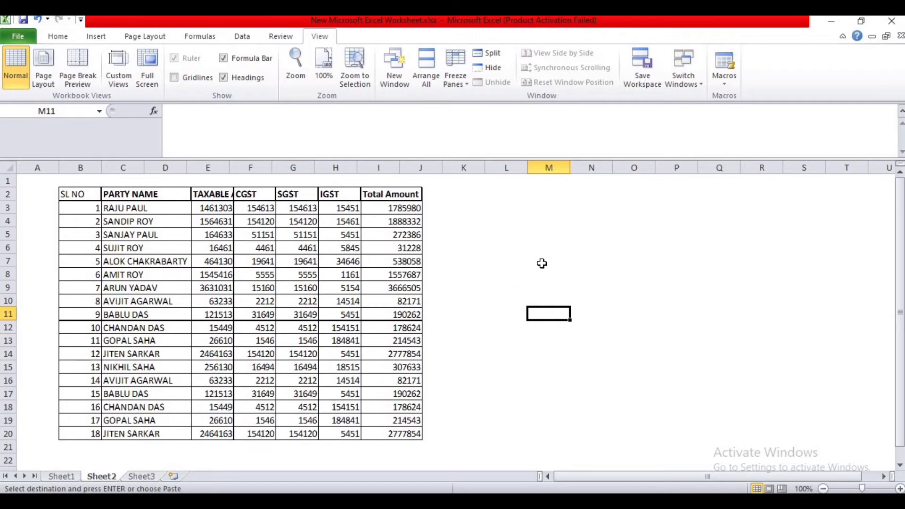
Step: Shrink the linked picture on Sheet2 proportionally, enlarge it again to span about B2 to J20, and deselect it
left_click(52, 477)
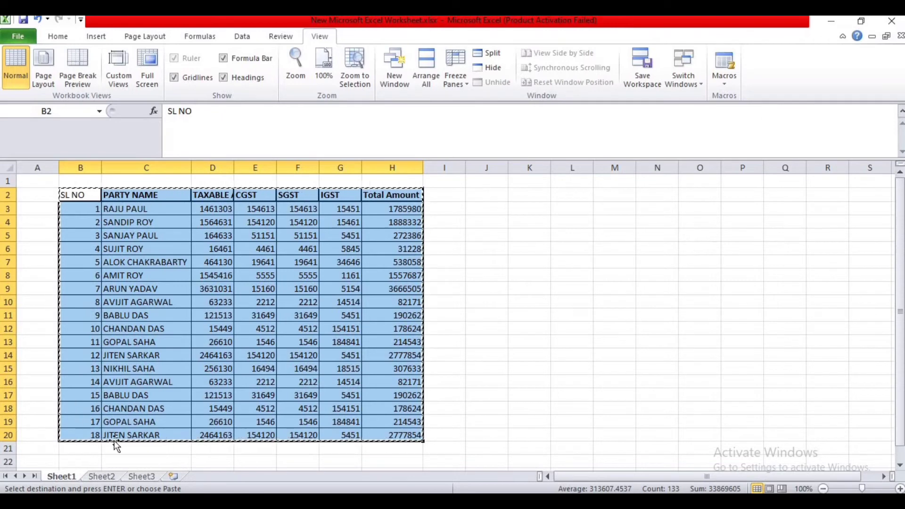
left_click(111, 476)
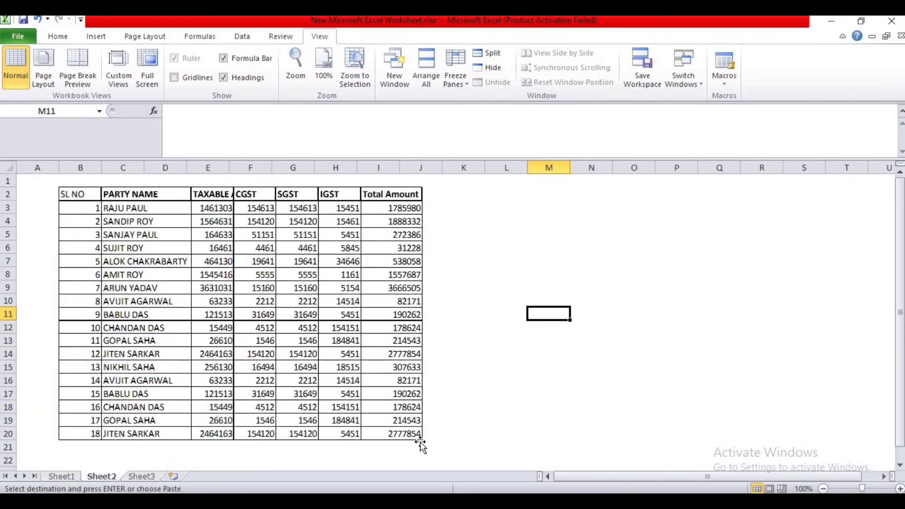
left_click(383, 414)
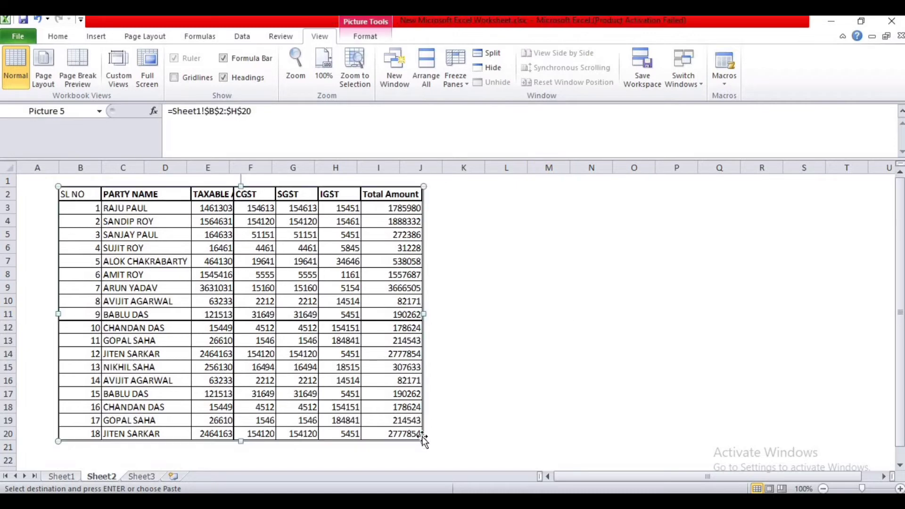
left_click_drag(423, 441, 316, 323)
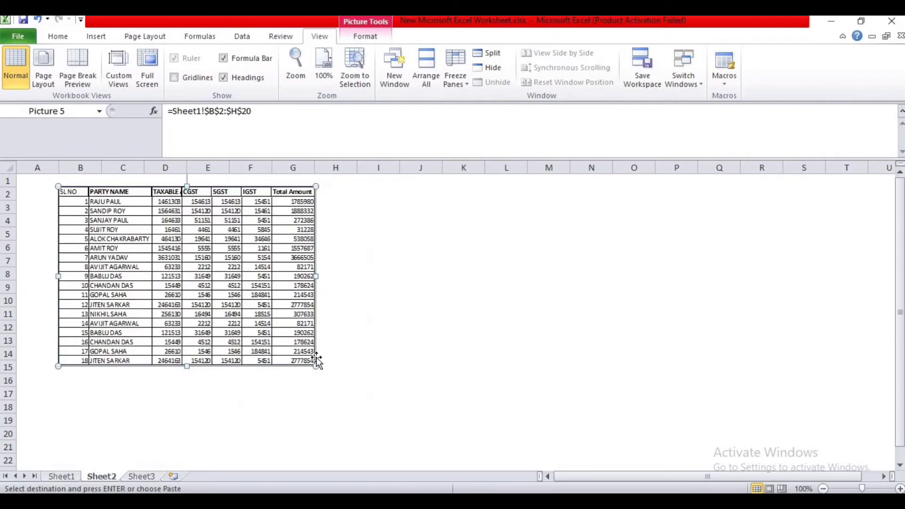
left_click_drag(317, 367, 419, 438)
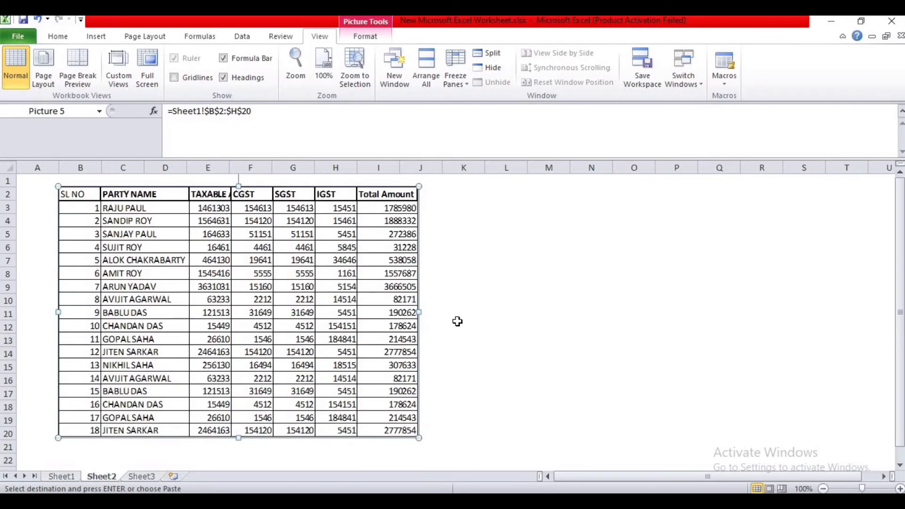
left_click(509, 302)
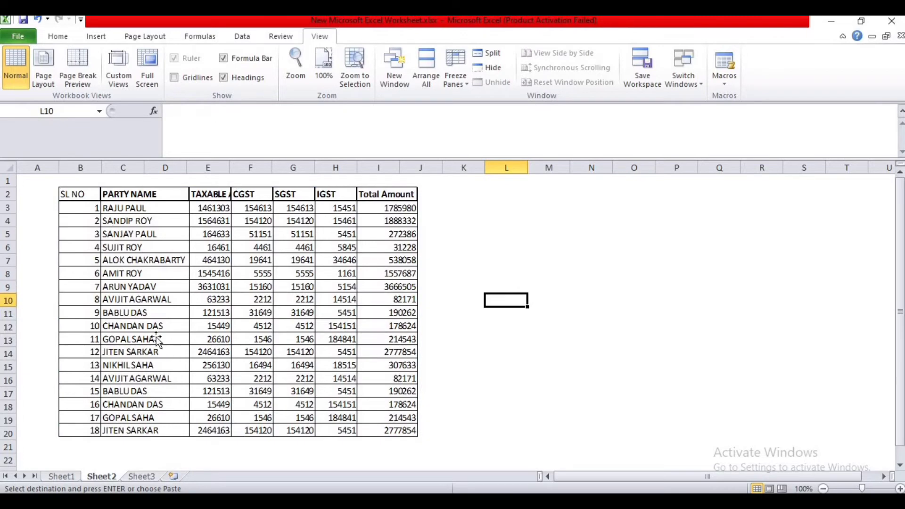
Step: Deselect the table on Sheet1 and save the workbook
left_click(60, 477)
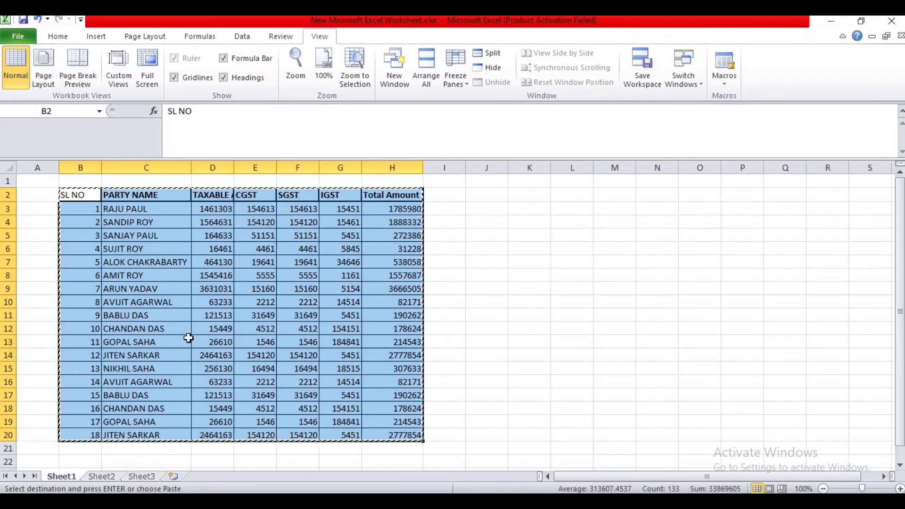
left_click(537, 270)
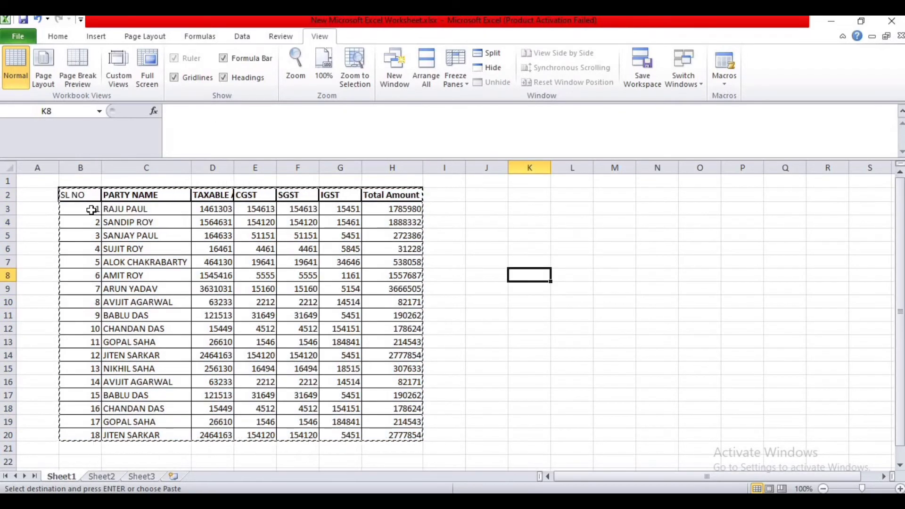
left_click(21, 21)
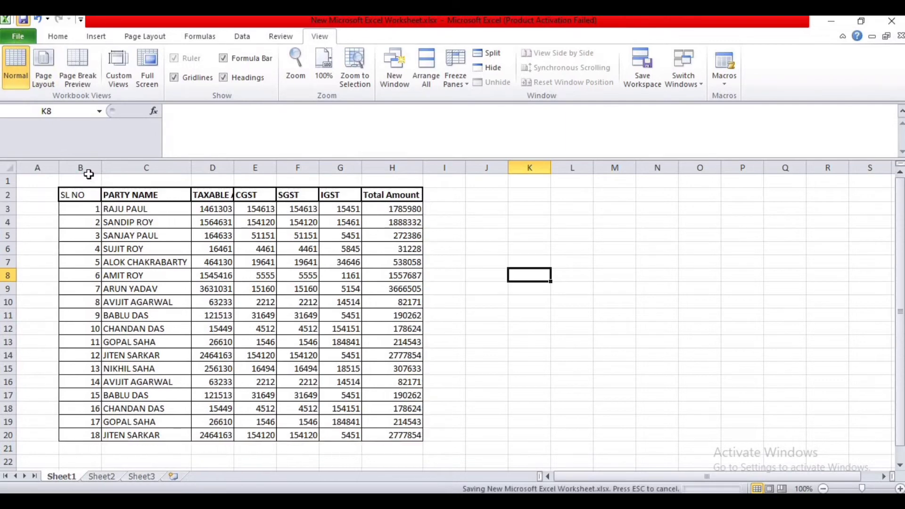
Step: Replace the party name in C3 of Sheet1 with a different person's full name
left_click(87, 208)
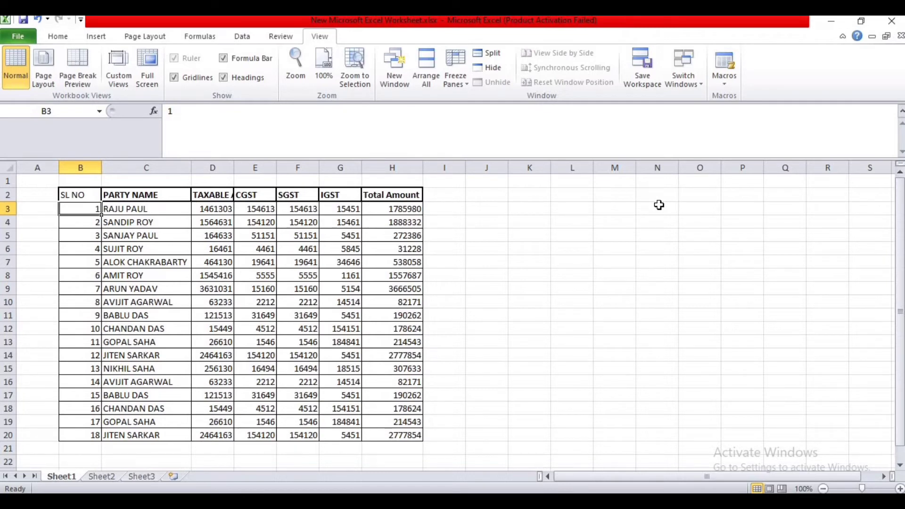
key("Right")
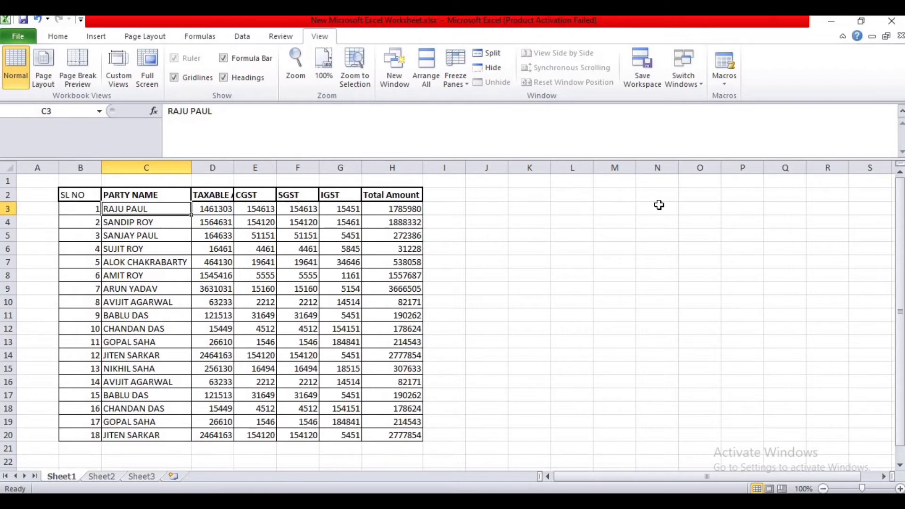
type("rakes")
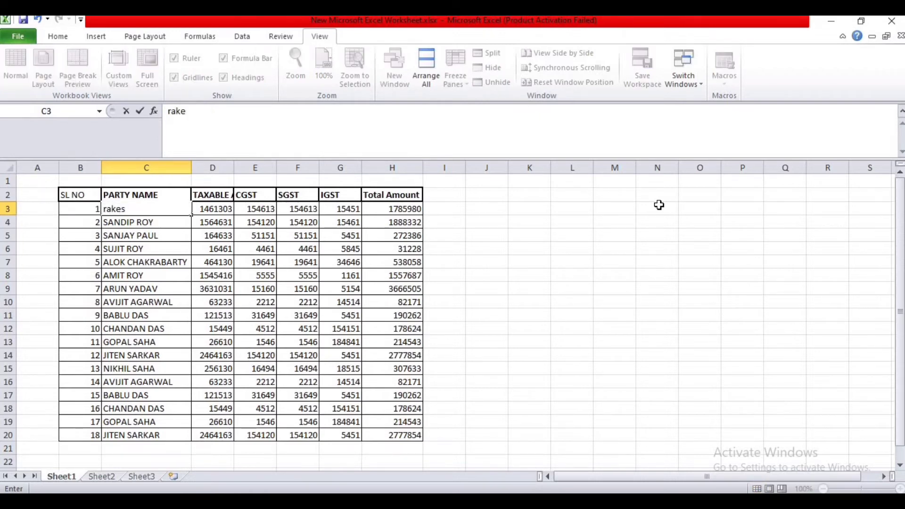
type("h paul")
key("Tab")
Step: Set the CGST and SGST amounts of the first party, E3 and F3, to 0
key("Right")
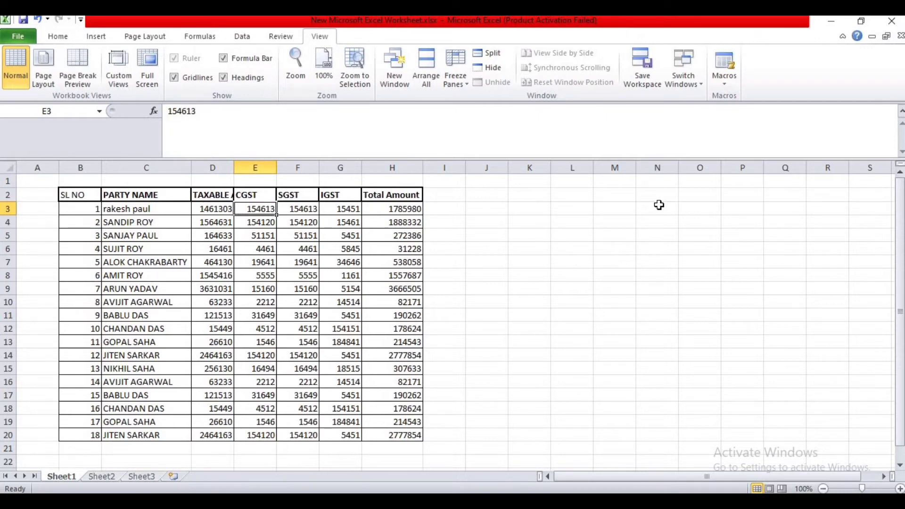
type("0")
key("Return")
key("Right")
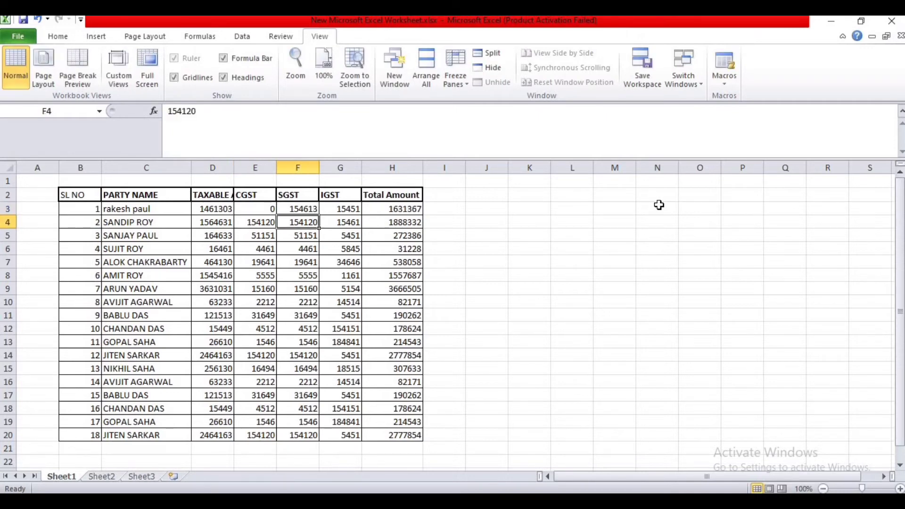
key("Up")
type("0")
key("Return")
key("Down")
key("Left")
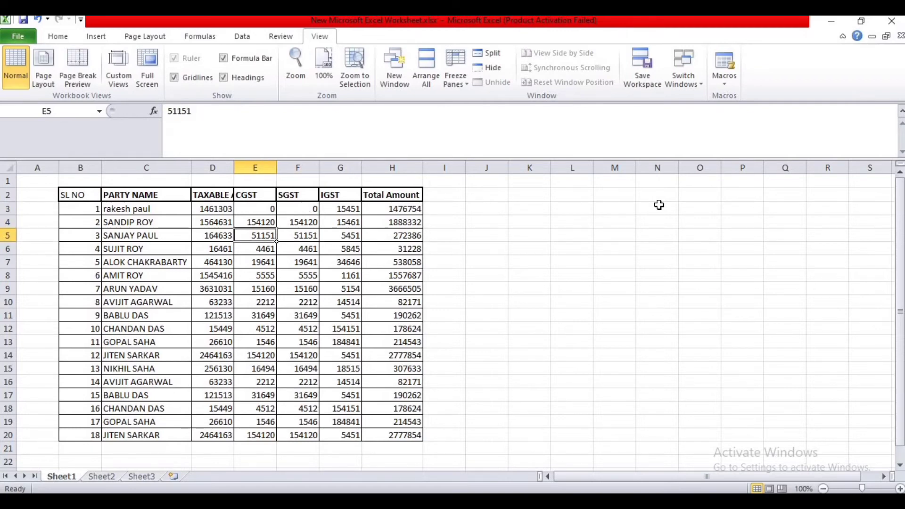
Step: Compare row 3 of the linked picture on Sheet2 with the edited source row on Sheet1
left_click(101, 476)
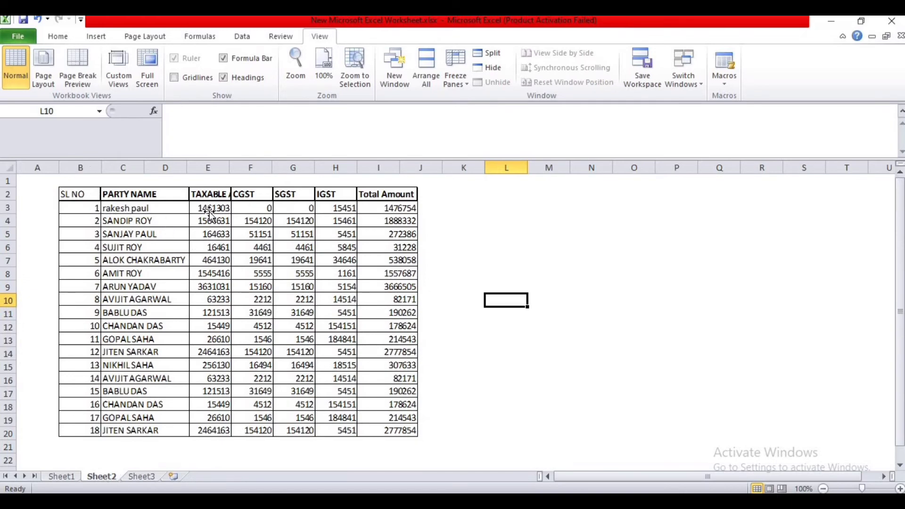
left_click(66, 476)
left_click(106, 478)
Step: Clear the party names in C4:C6 on Sheet1, for serial numbers 2 to 4
left_click(63, 476)
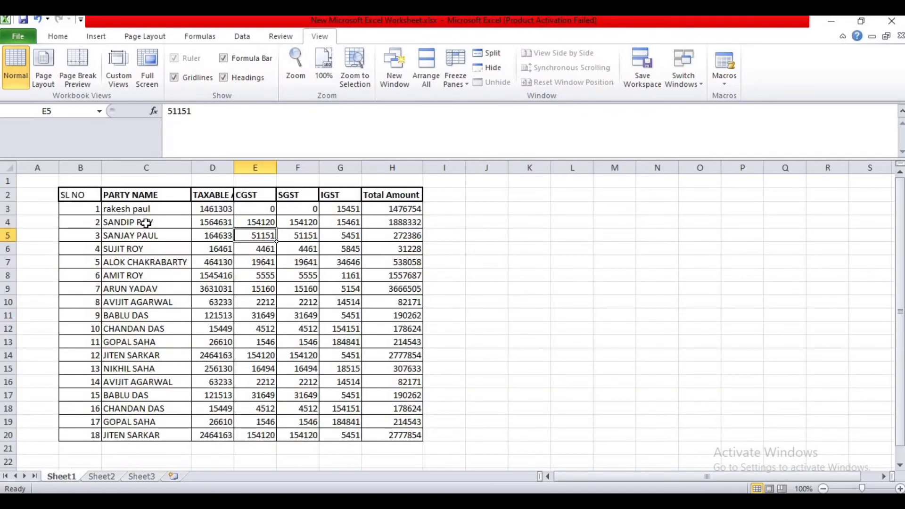
left_click_drag(146, 223, 146, 235)
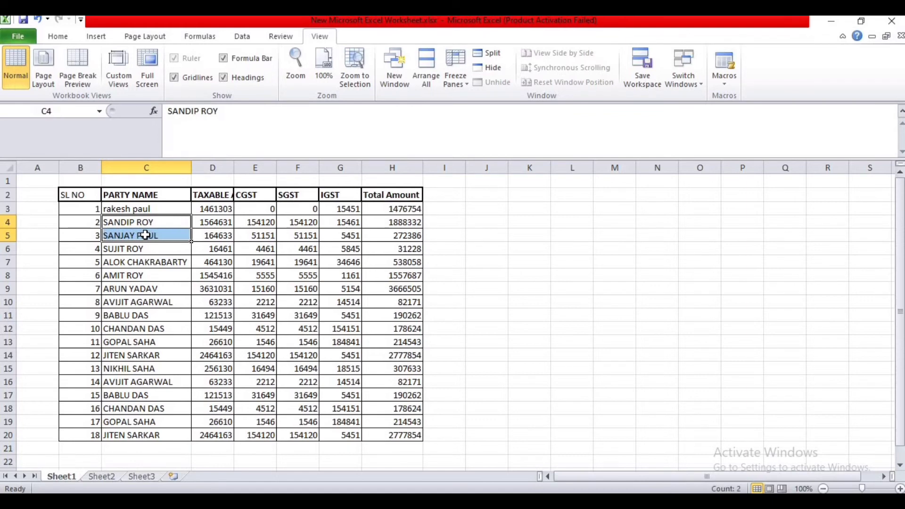
key("BackSpace")
left_click(146, 235)
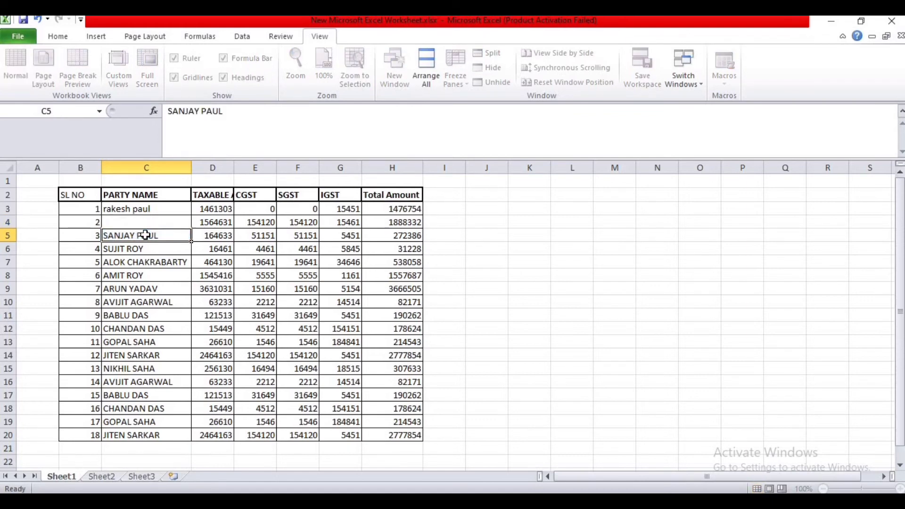
key("Down")
key("BackSpace")
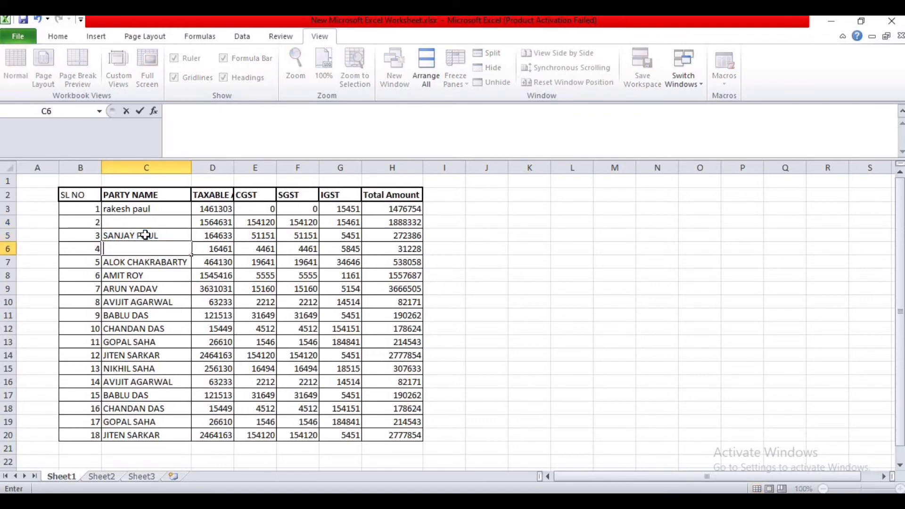
left_click(145, 235)
key("BackSpace")
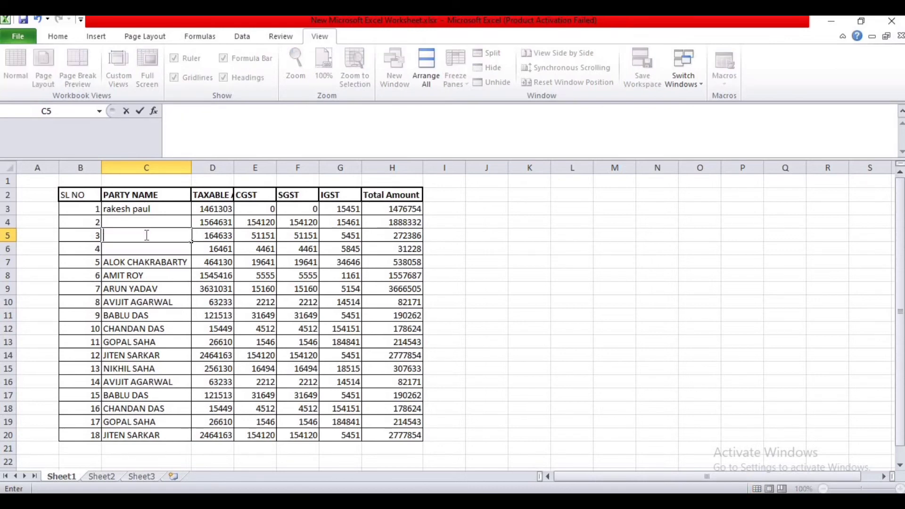
Step: Clear the amounts in D4:H6 on Sheet1, from the taxable amount through Total Amount
key("Right")
key("Up")
key("BackSpace")
key("Return")
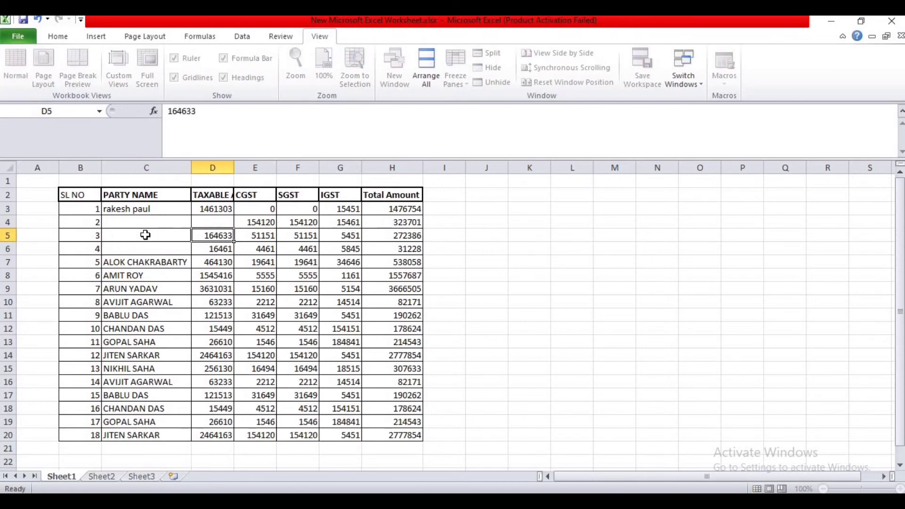
left_click_drag(214, 222, 393, 246)
key("Delete")
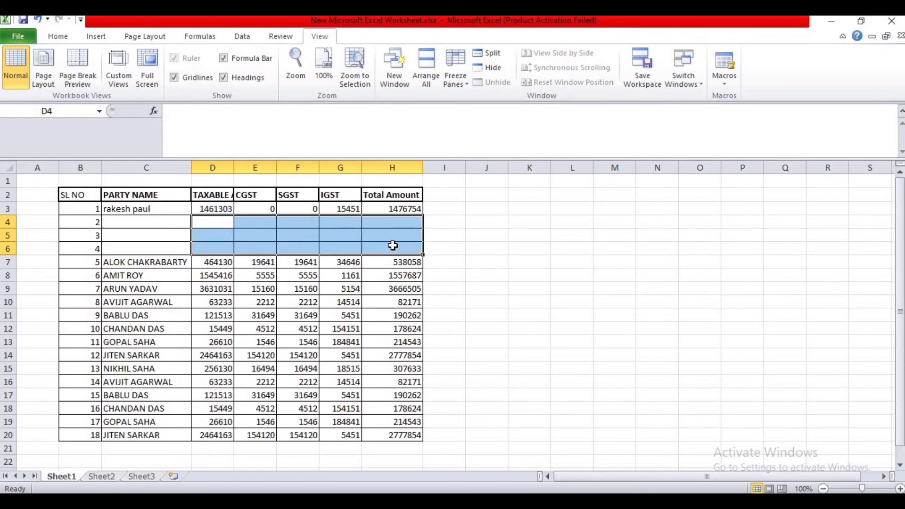
left_click(475, 265)
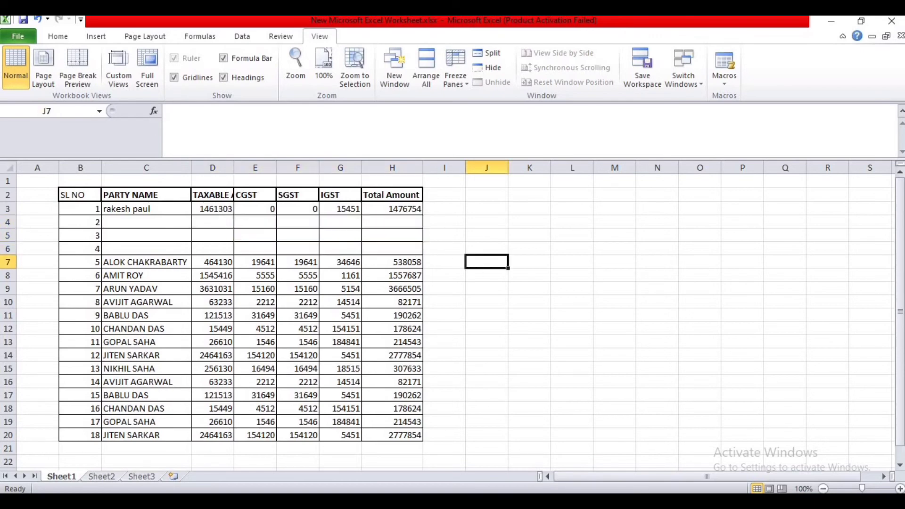
Step: Check whether the linked picture on Sheet2 reflects the cells cleared in rows 4 to 6 of Sheet1
left_click(103, 476)
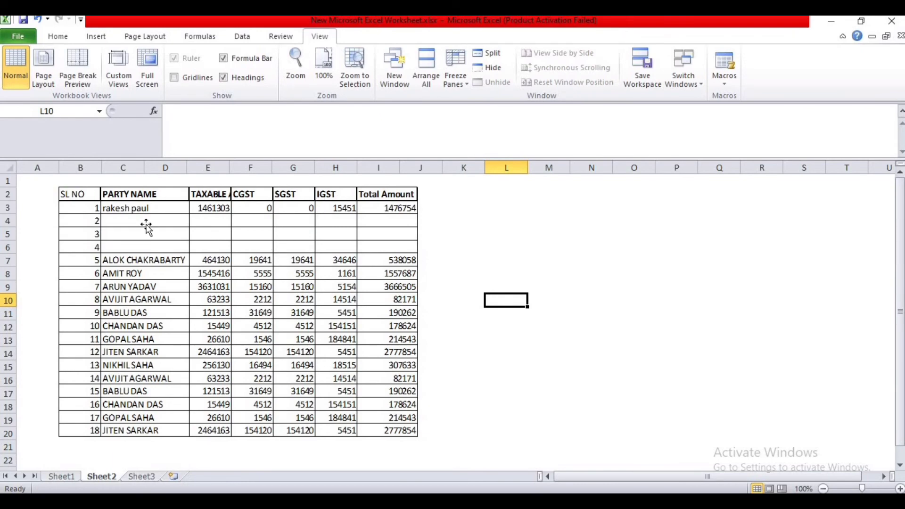
left_click(60, 475)
left_click(103, 477)
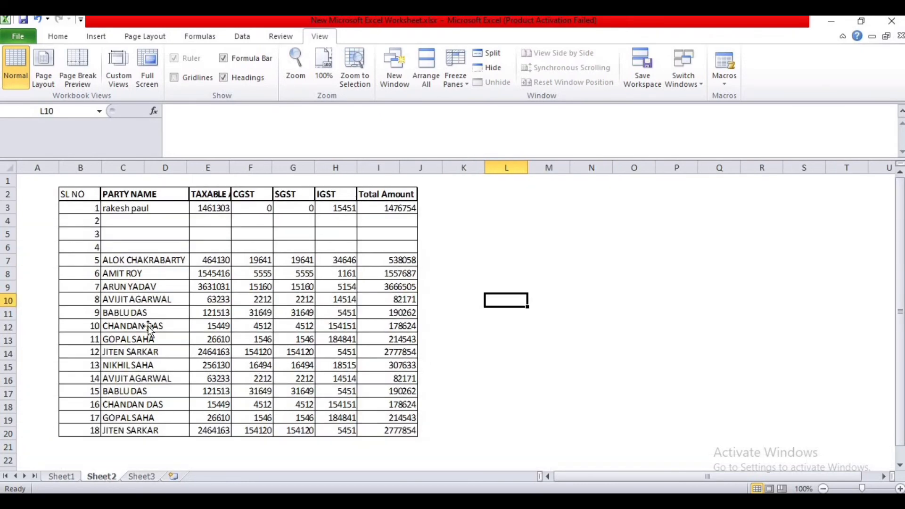